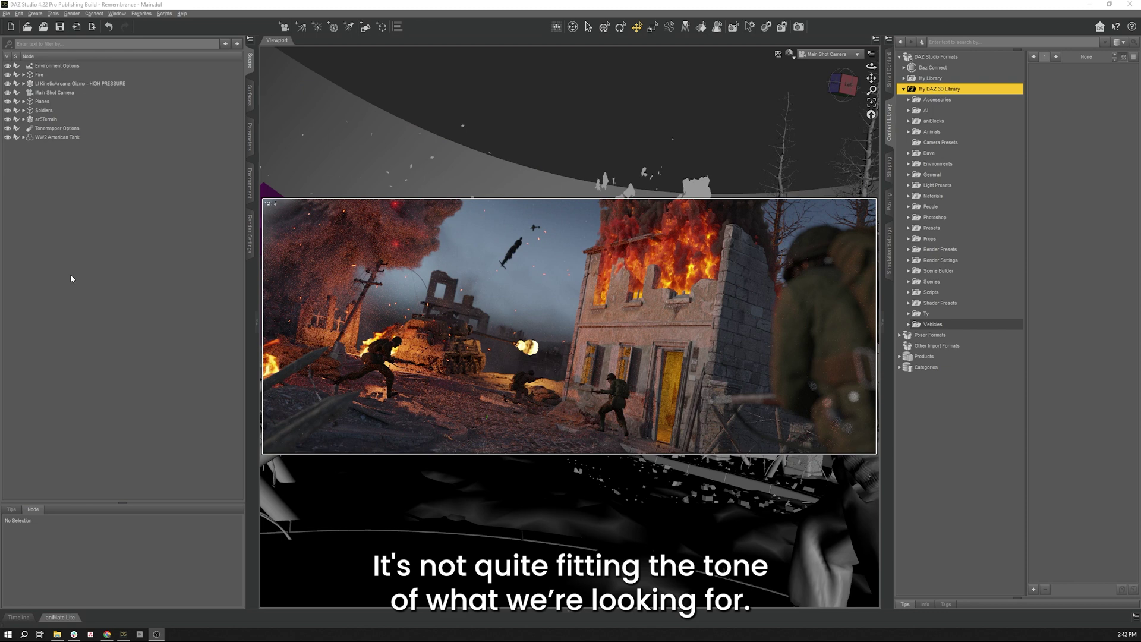
Step: Load the KVSKI VDB Cloud Grid from Props > KindredArts > VDB Sky into the scene
left_click(936, 240)
double_click(937, 240)
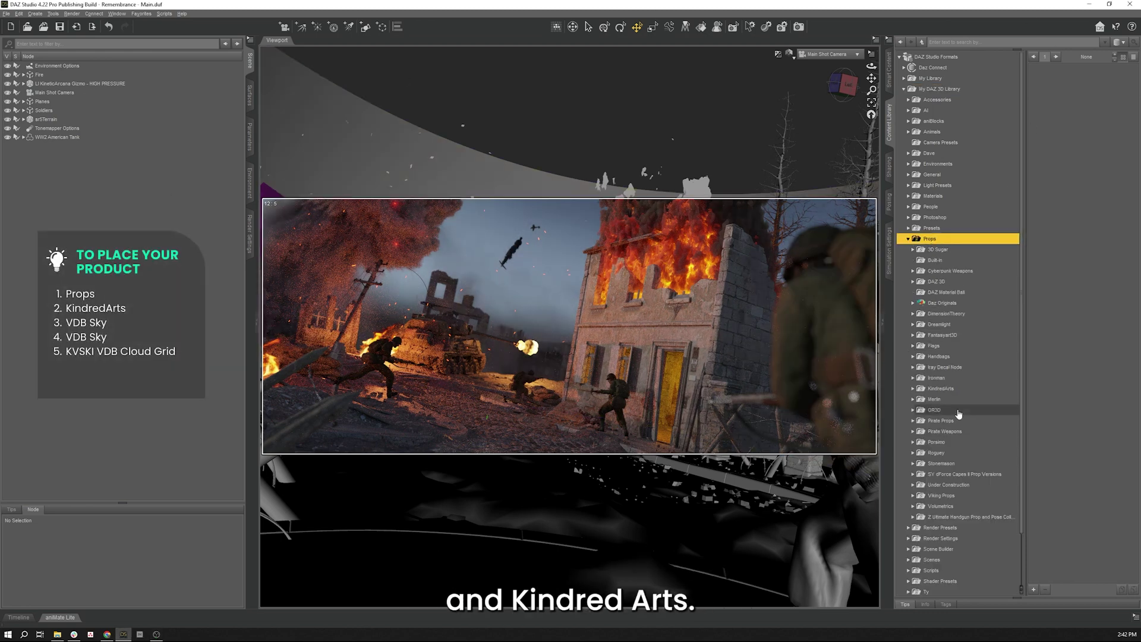
double_click(941, 389)
scroll(943, 416, "down", 3)
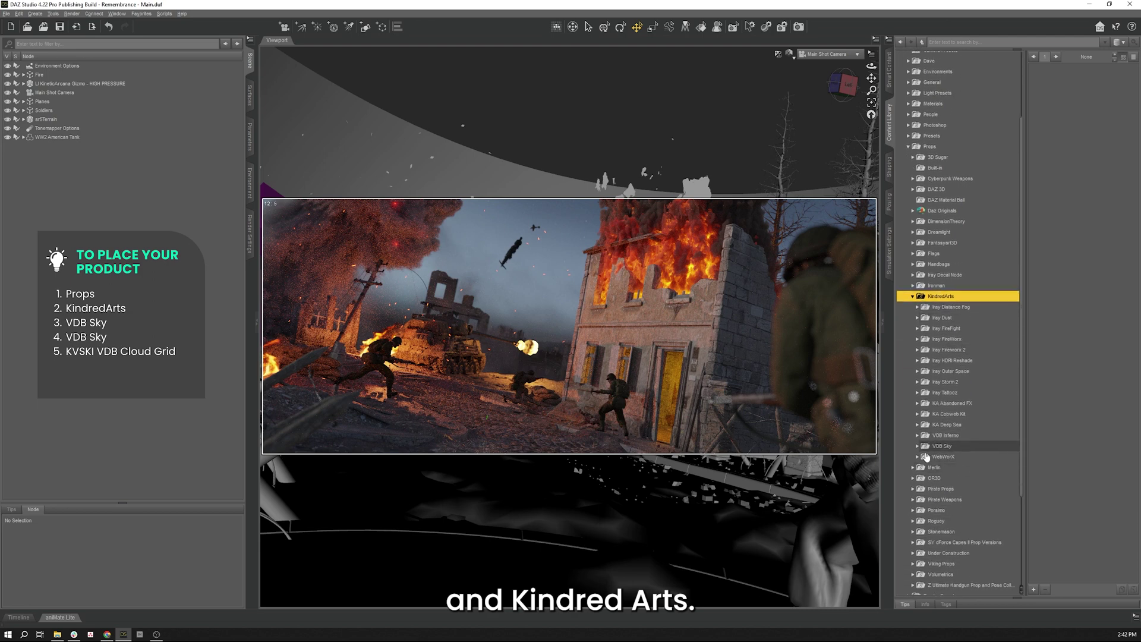
double_click(941, 446)
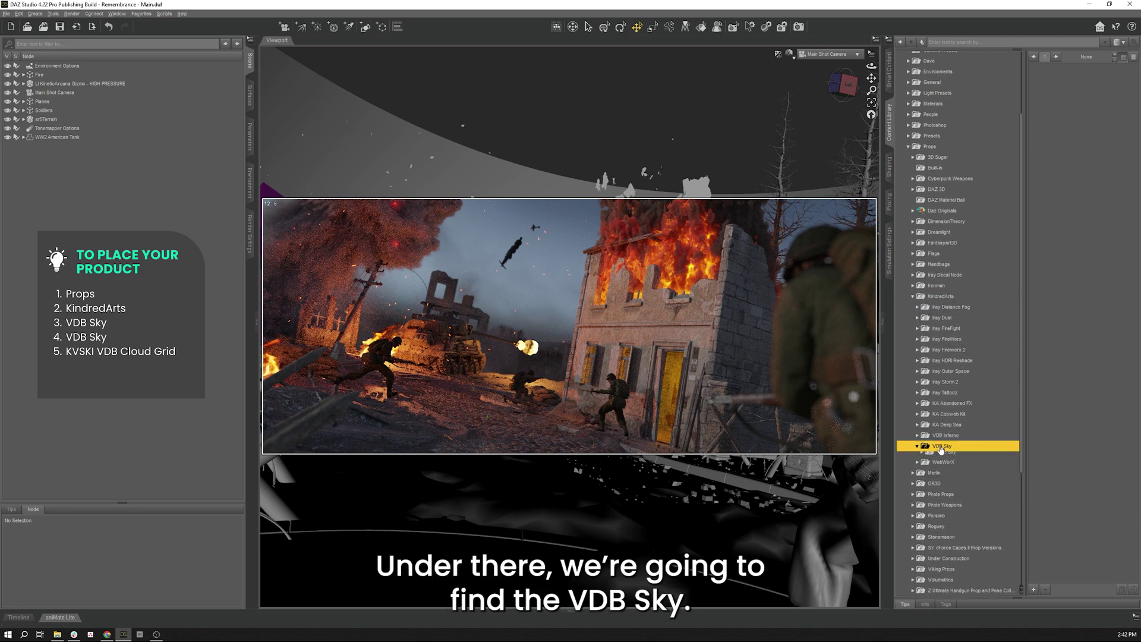
left_click(946, 489)
double_click(946, 488)
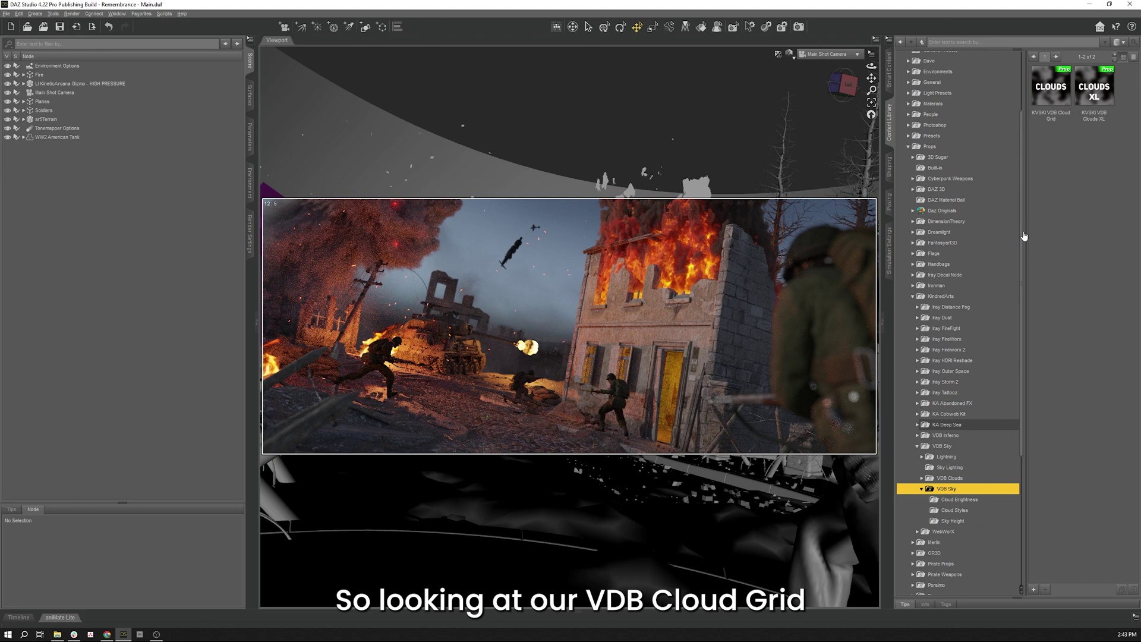
double_click(1052, 105)
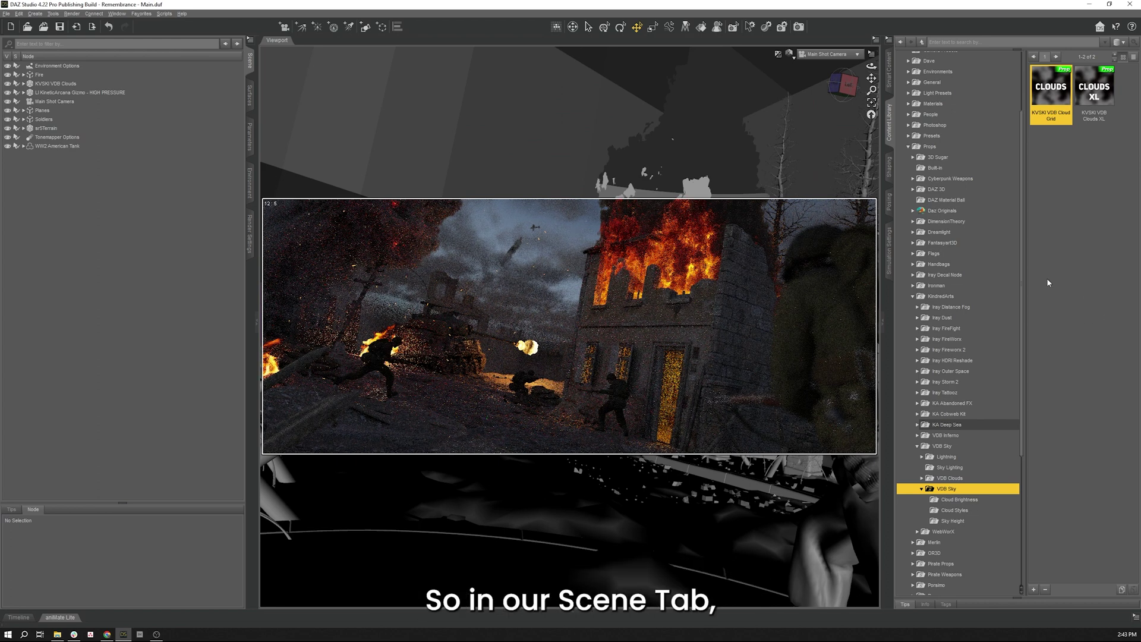
Step: Apply KVSKI Cloud Grey brightness and the KVSKI Cloud Pattern E style to the KVSKI VDB Clouds
left_click(64, 84)
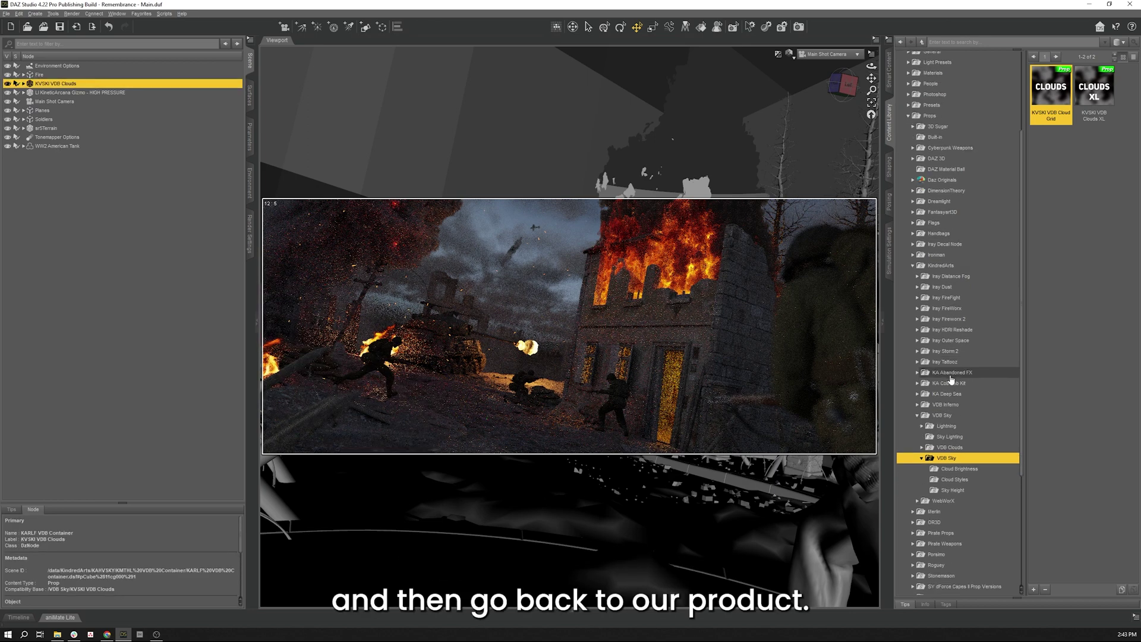
scroll(960, 382, "down", 4)
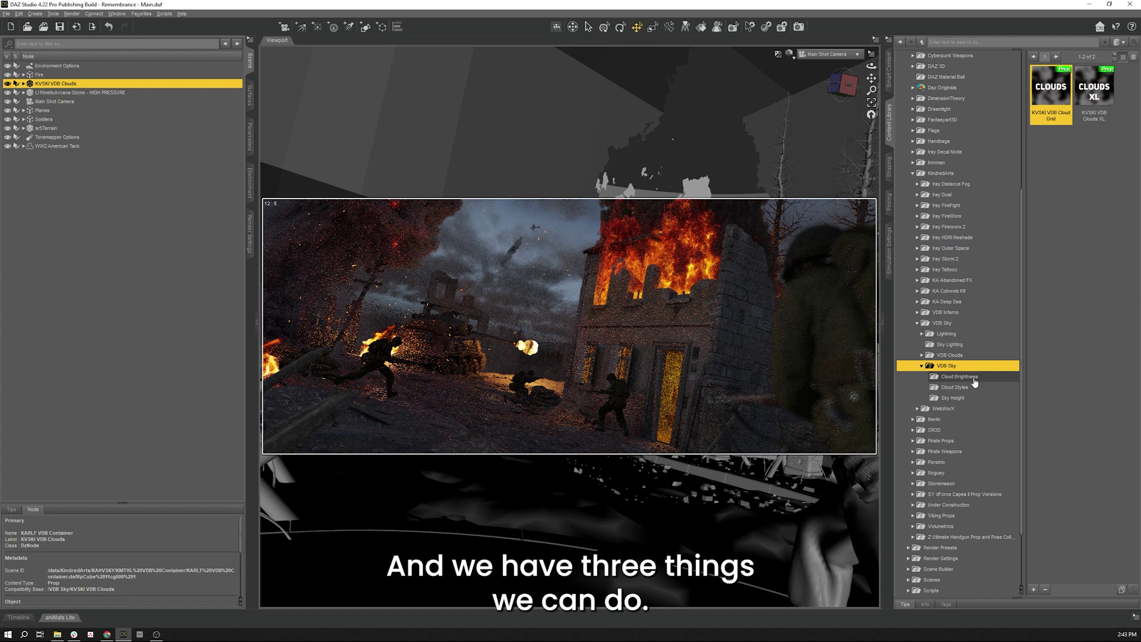
left_click(963, 381)
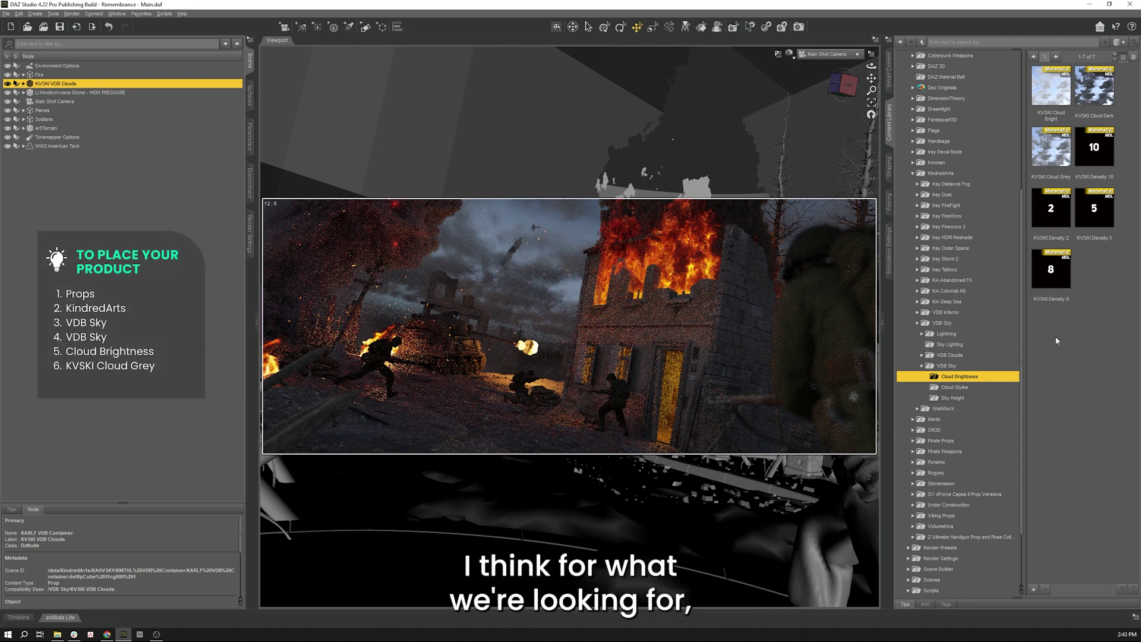
double_click(1049, 154)
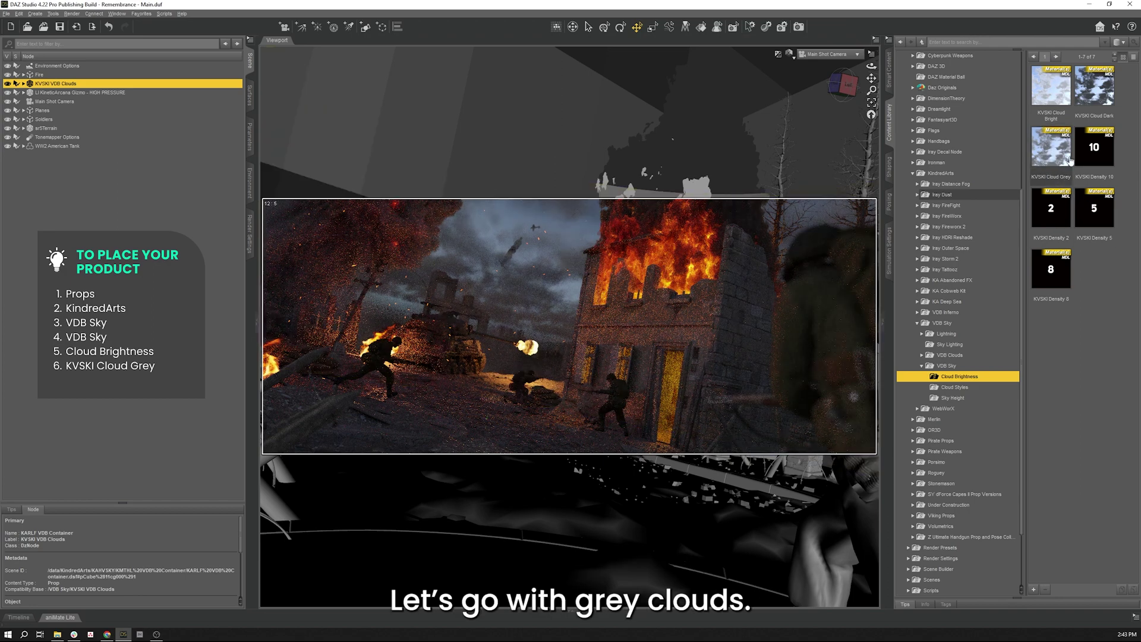
left_click(956, 388)
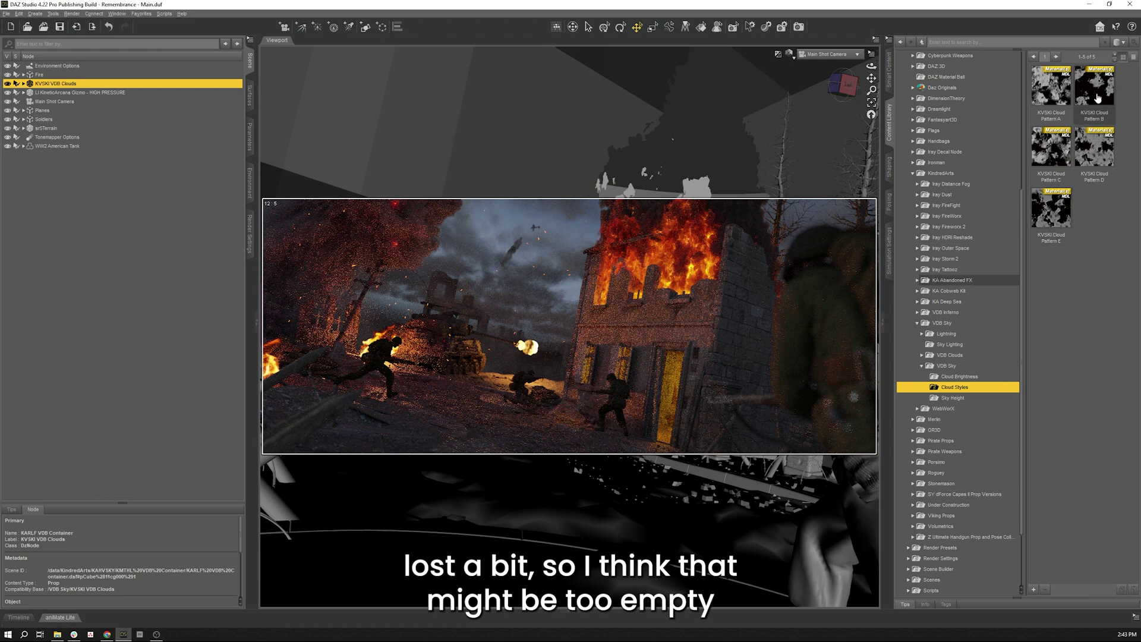
left_click(1060, 214)
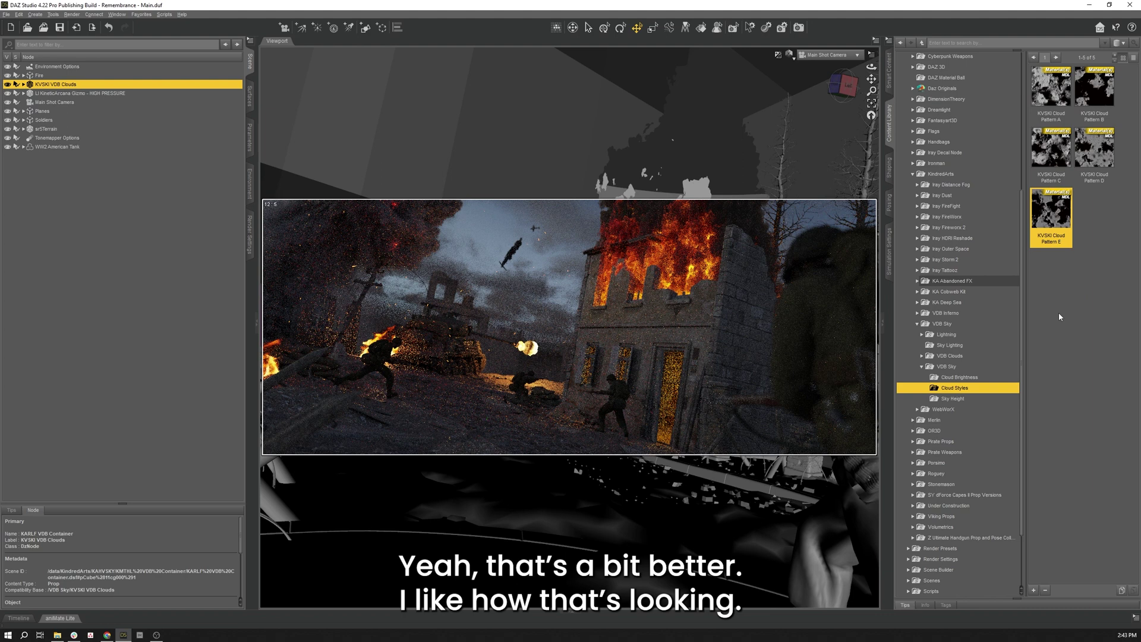
Step: Try the 1200, 8000 and 4000 Sky Height presets, then settle the clouds at 2200
left_click(950, 399)
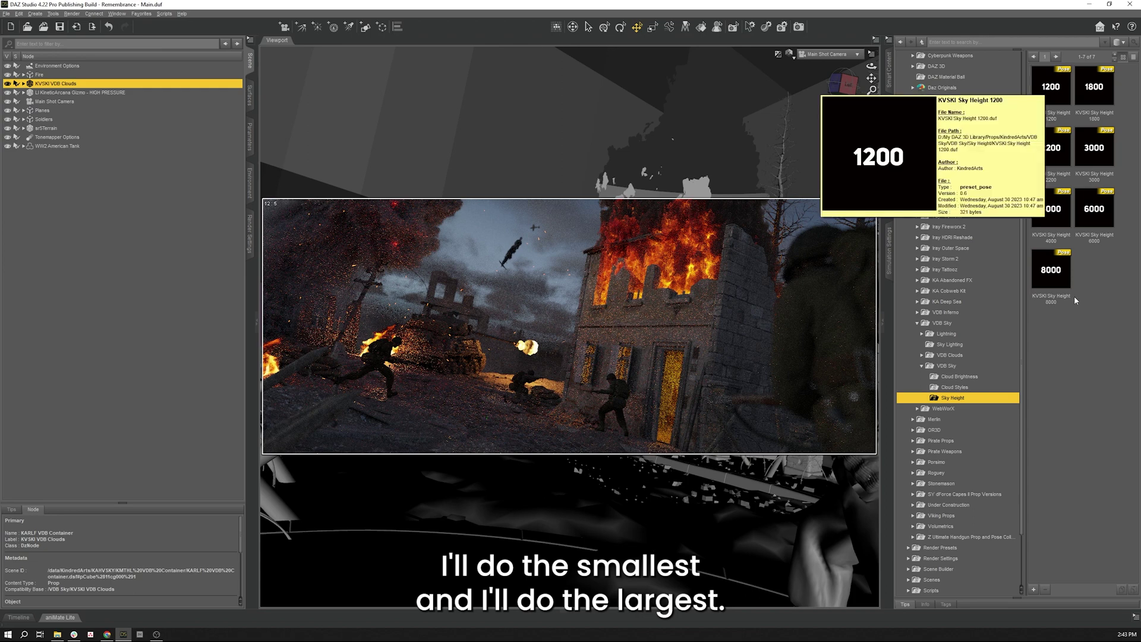
mouse_move(1052, 260)
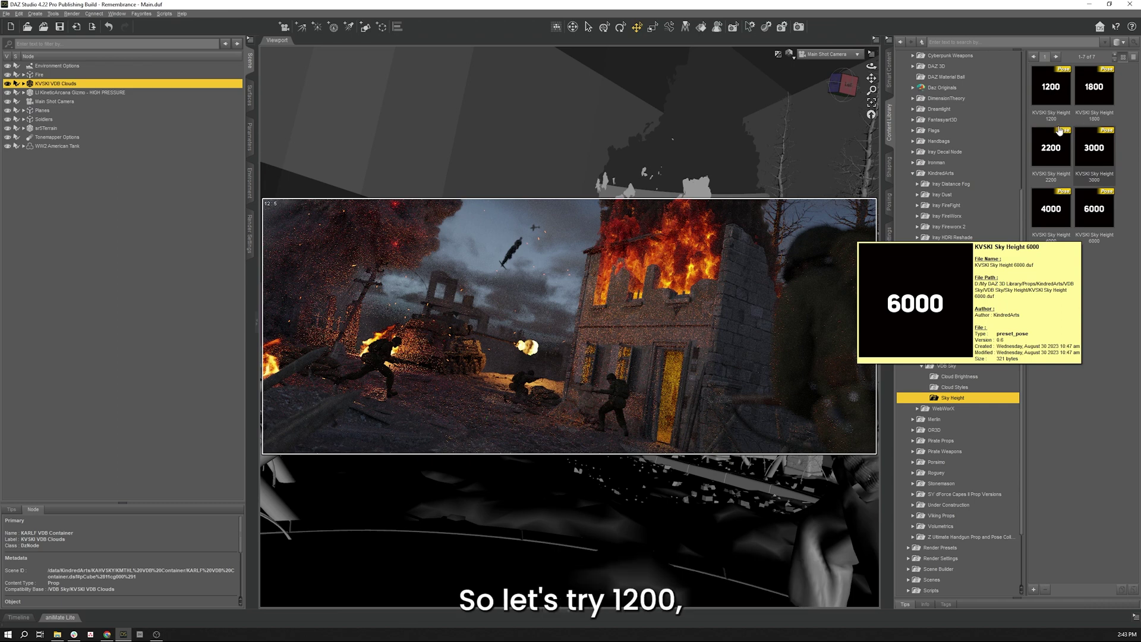
double_click(1051, 90)
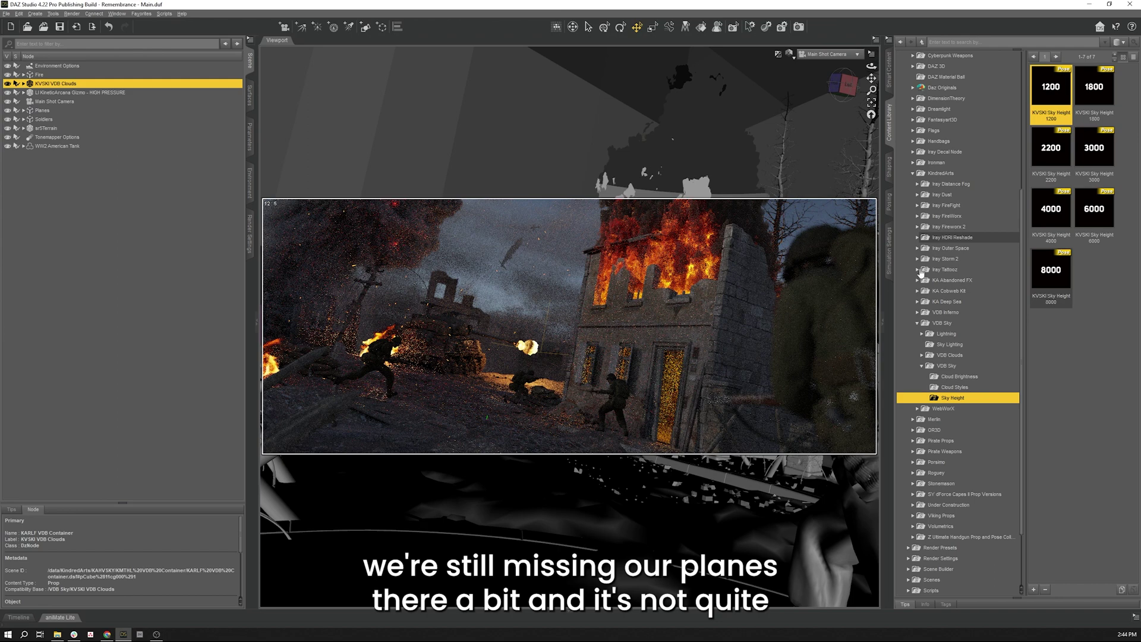
double_click(1059, 274)
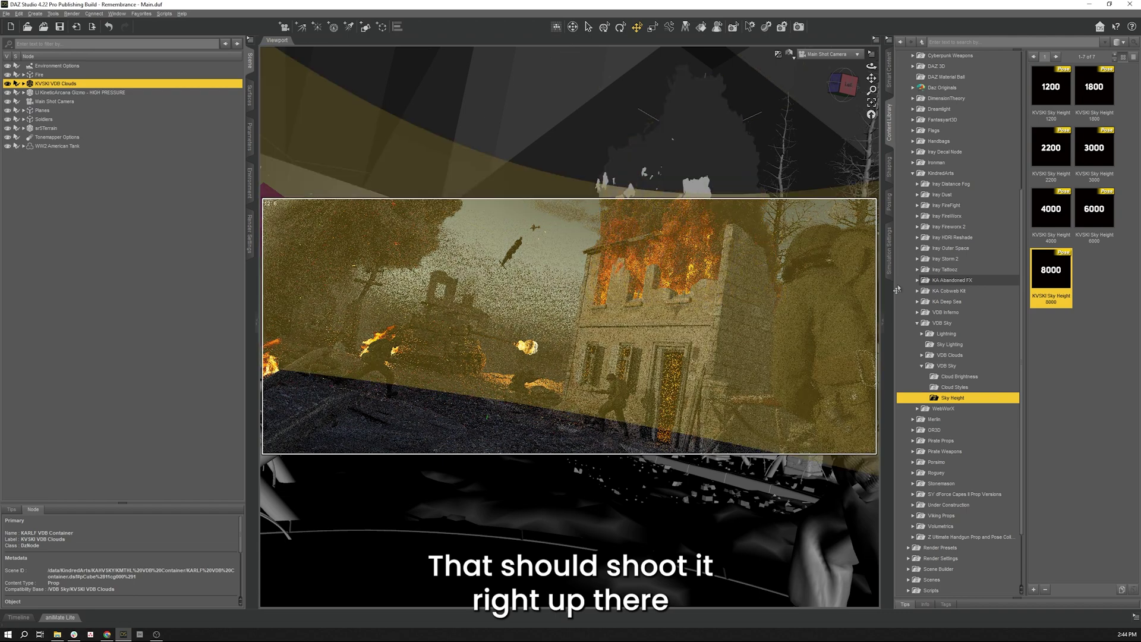
double_click(1053, 209)
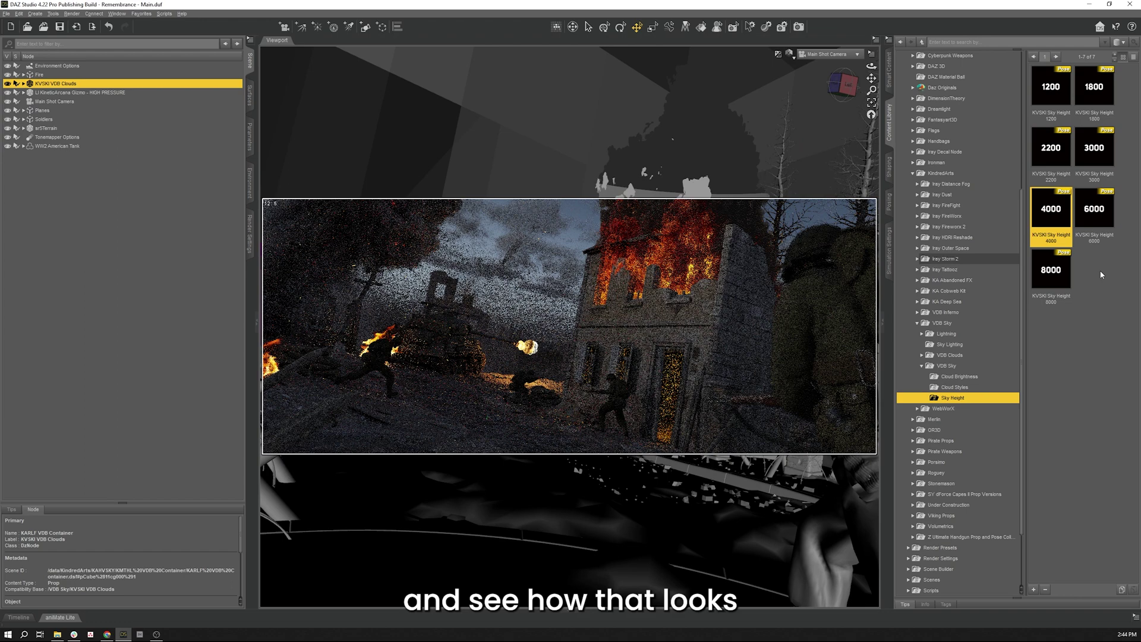
double_click(1051, 159)
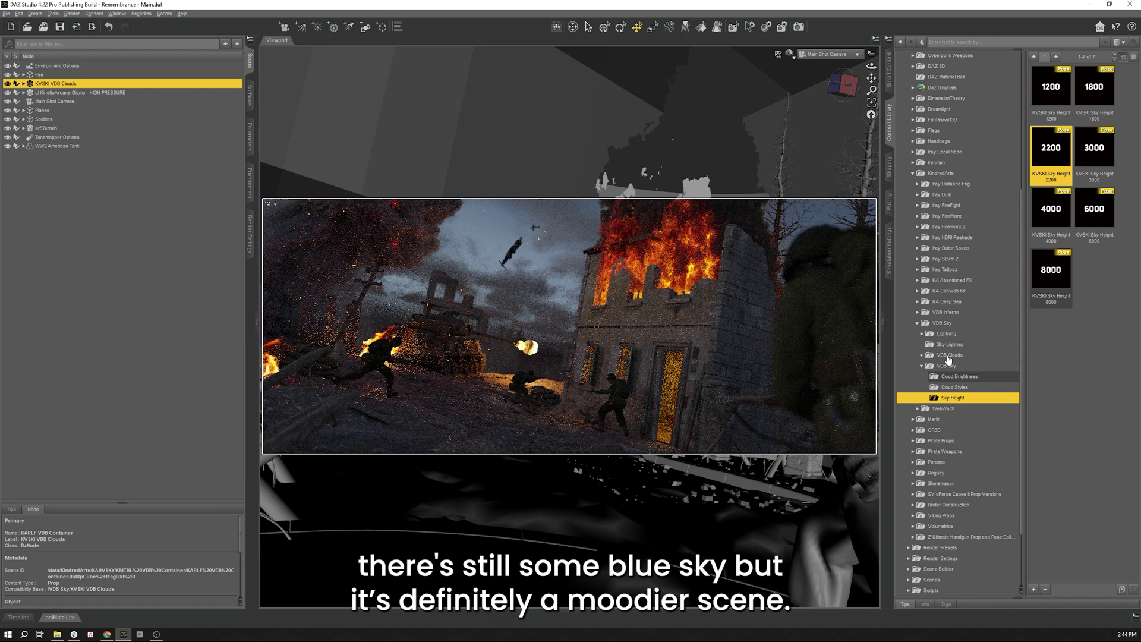
left_click(941, 324)
Step: Collapse the VDB Sky and KindredArts folders and set the viewport draw style to Texture Shaded
double_click(940, 326)
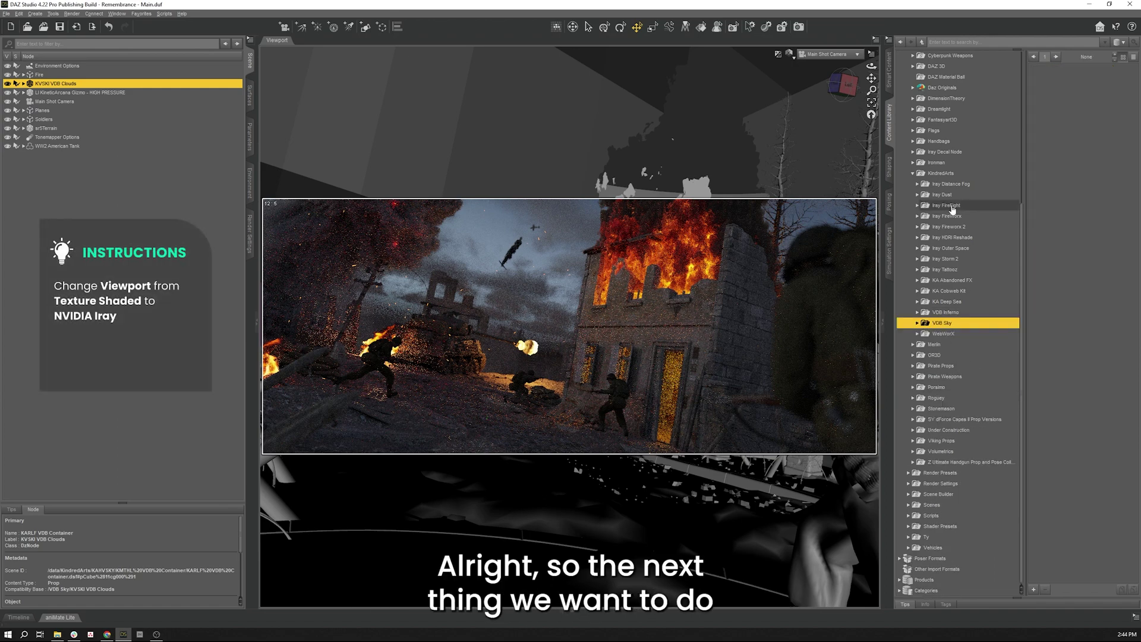
double_click(946, 174)
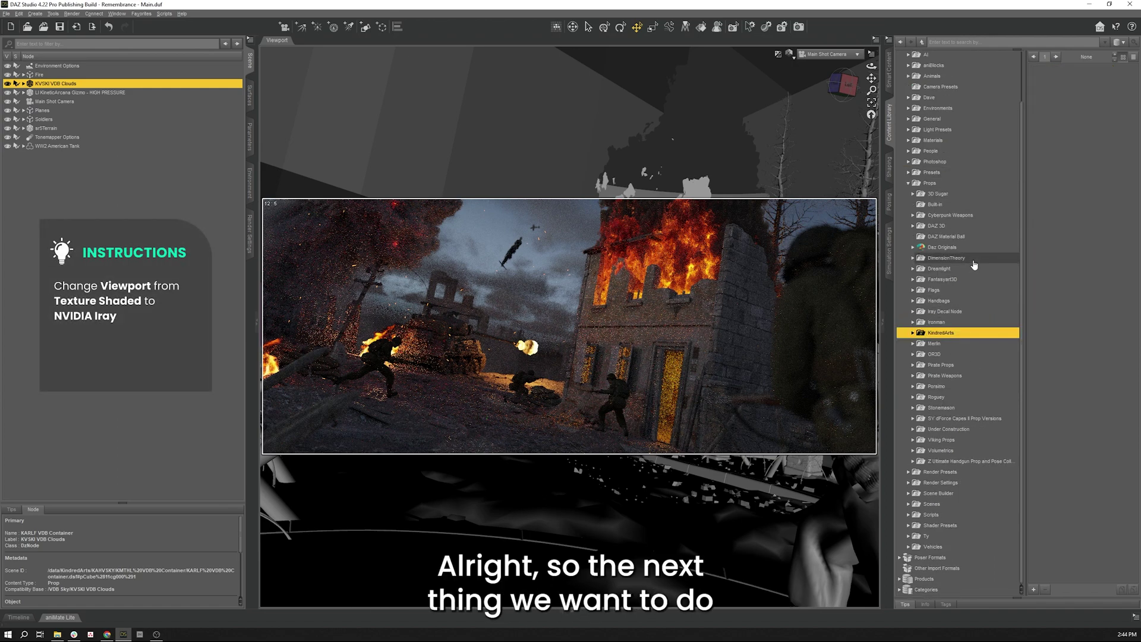
left_click(791, 55)
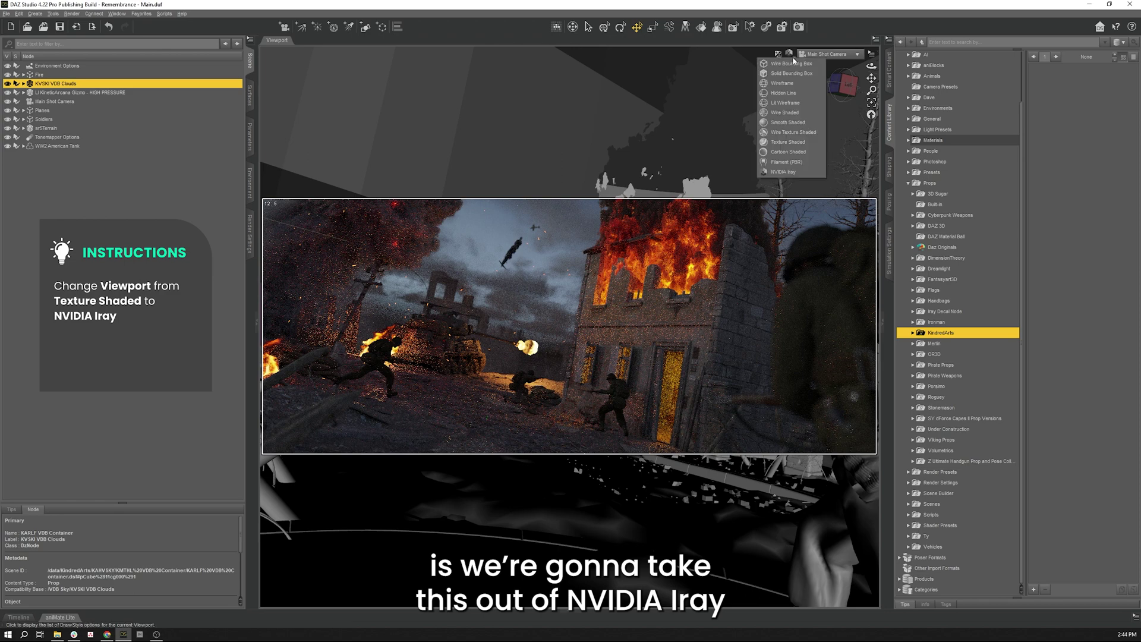
left_click(786, 143)
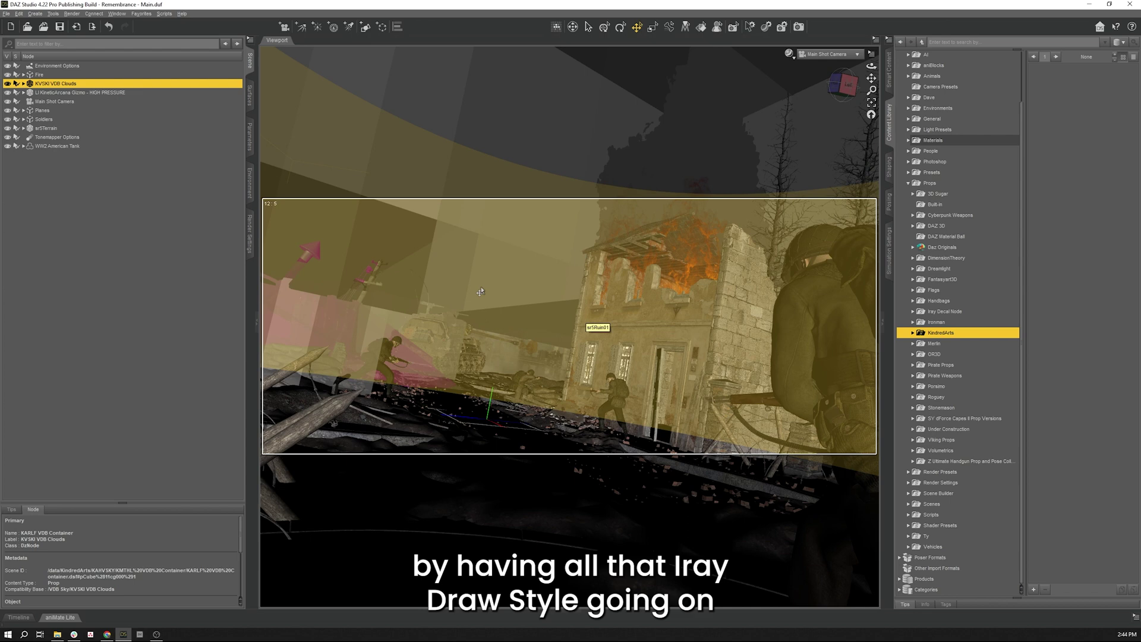
Step: Expand the KineticArcana HIGH PRESSURE gizmo and view it up close in Perspective View
left_click(89, 201)
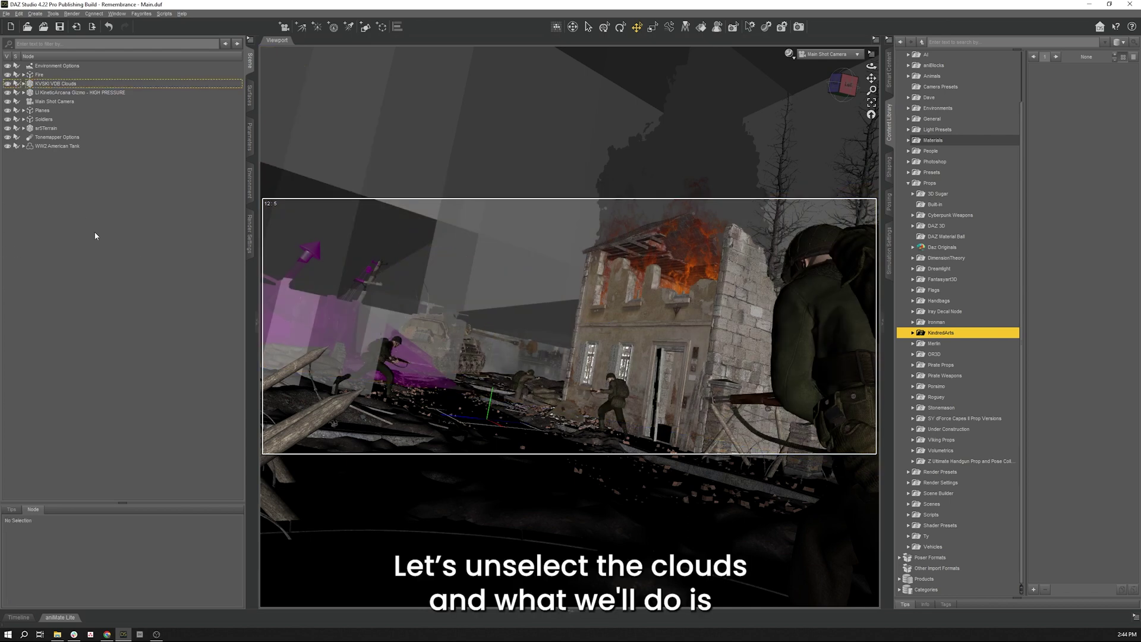
left_click(94, 93)
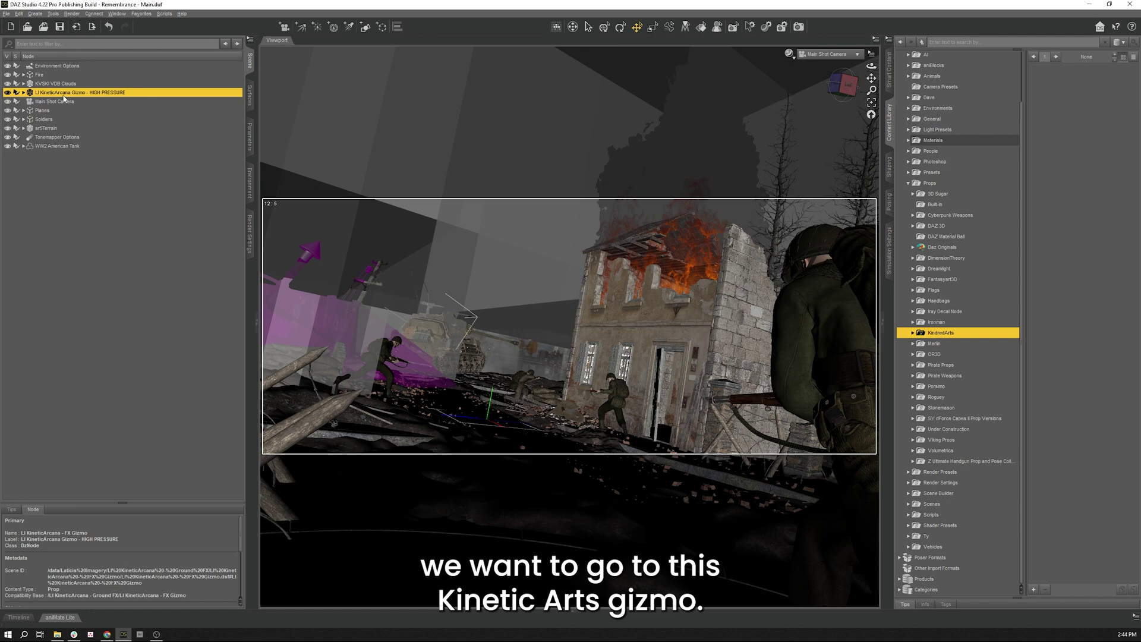
mouse_move(64, 93)
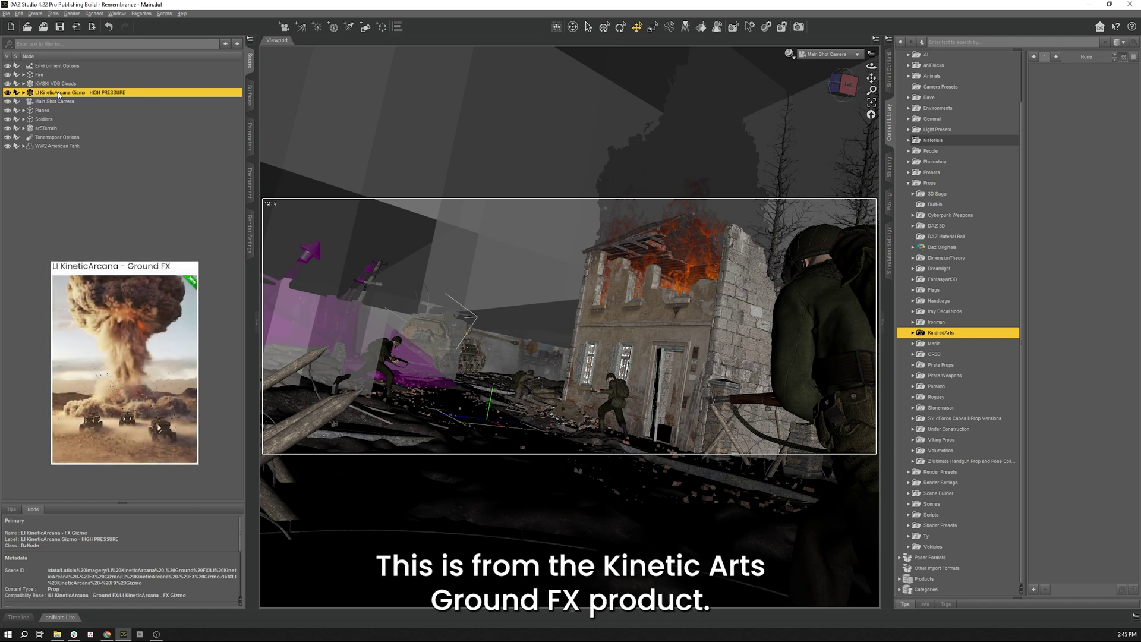
double_click(57, 93)
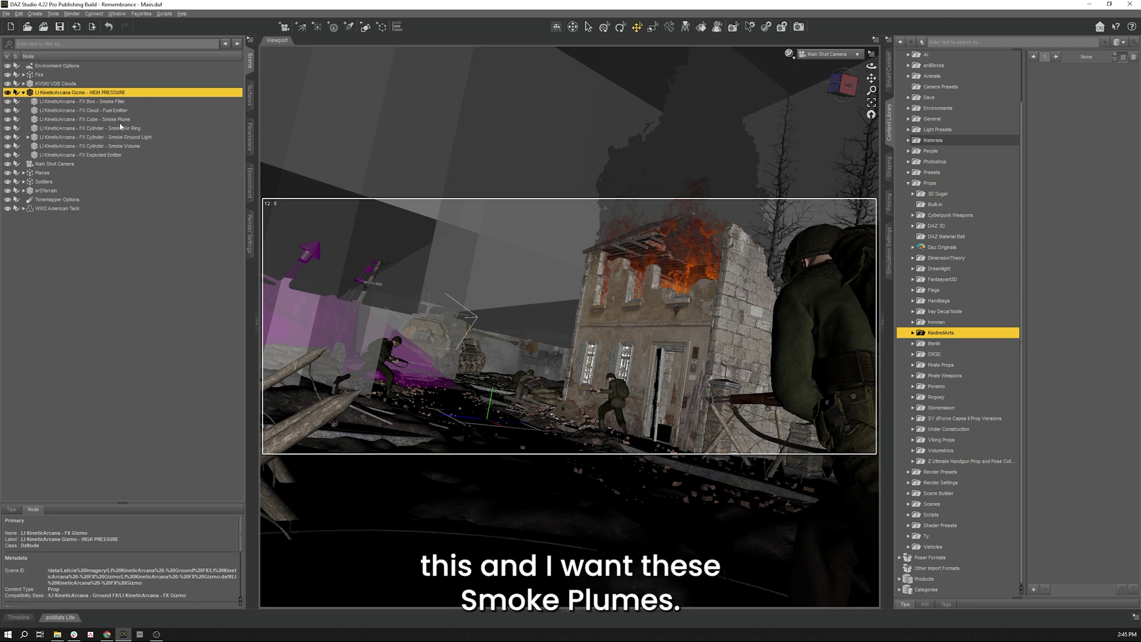
left_click(114, 120)
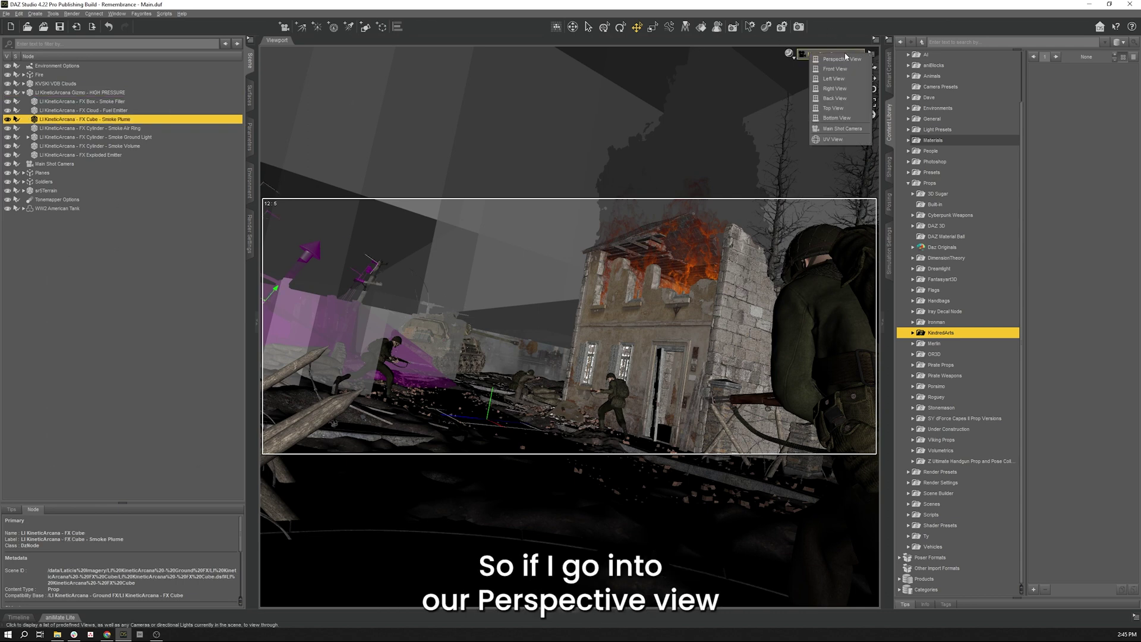
left_click(829, 54)
left_click(829, 66)
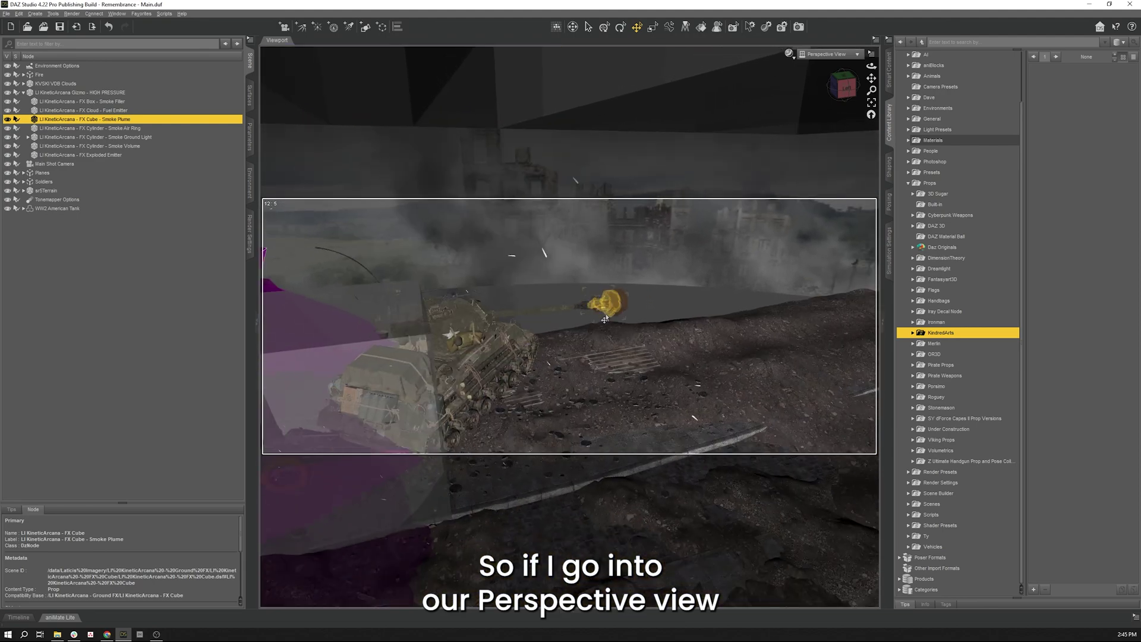
left_click_drag(568, 324, 520, 354, "alt")
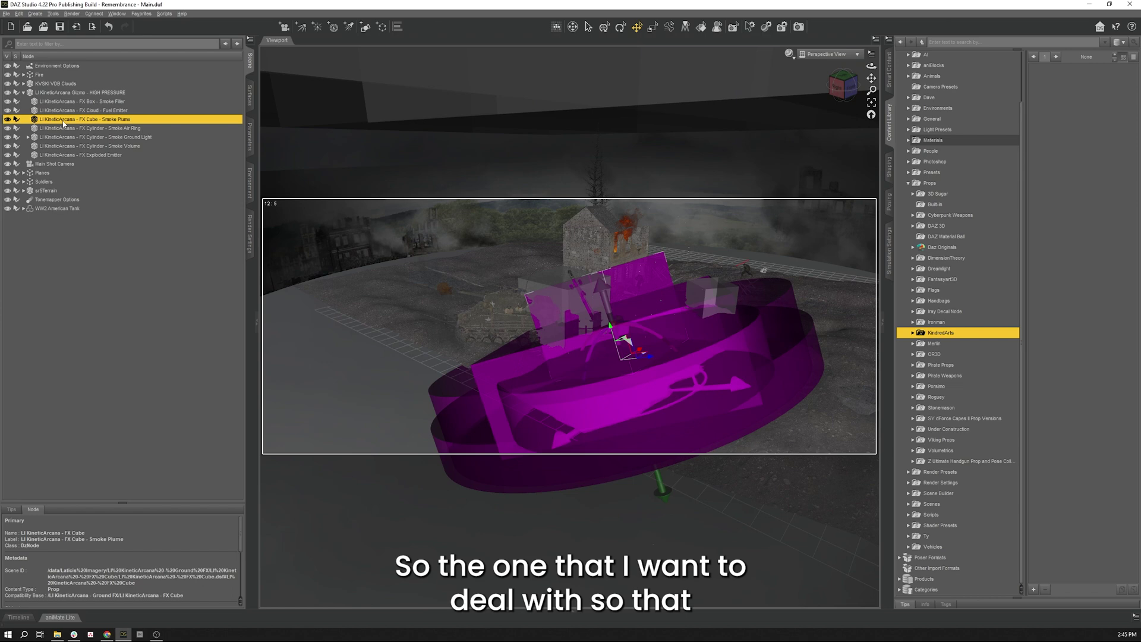
Step: Inspect each FX part: Smoke Filler, Fuel Emitter, Plume, Air Ring, Ground Light, Volume, Exploded Emitter
left_click(110, 103)
left_click(113, 111)
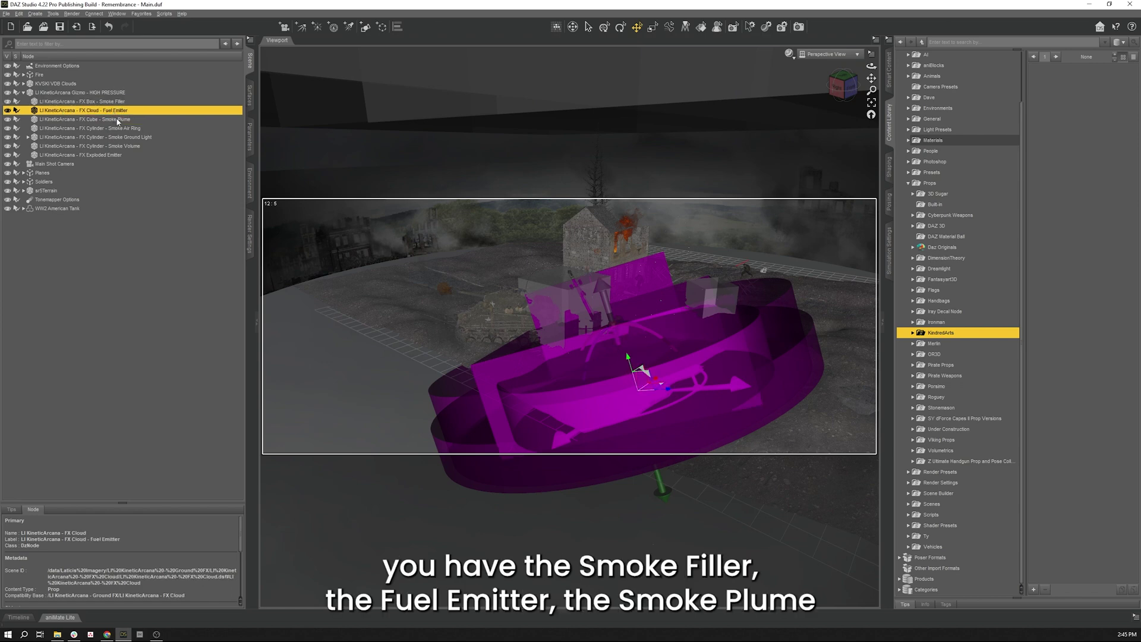
left_click(118, 119)
left_click(132, 129)
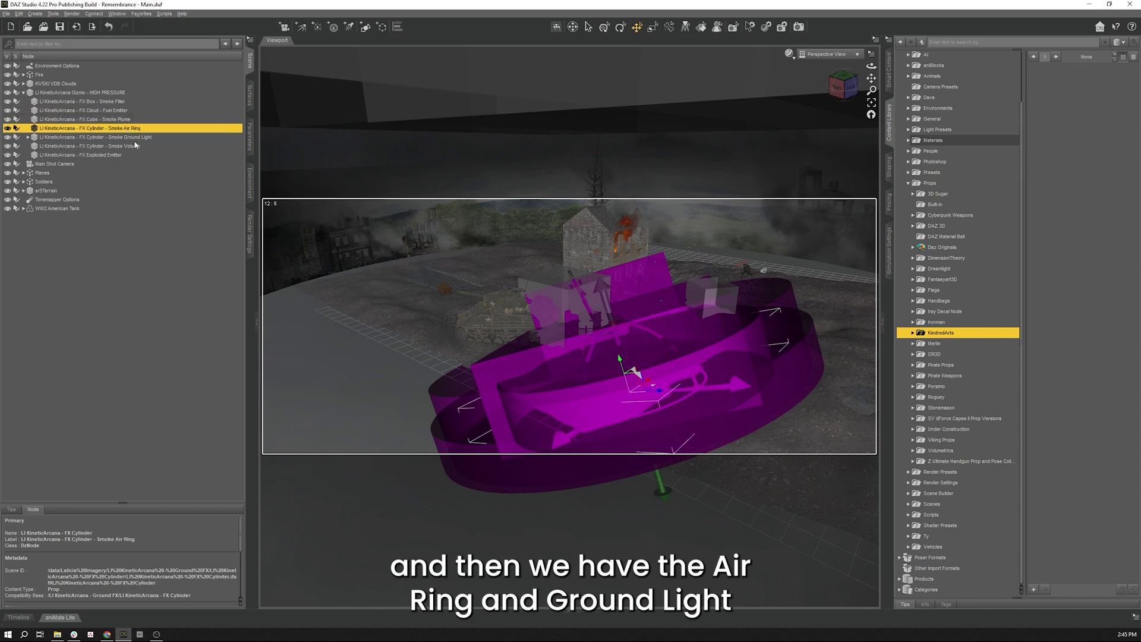
left_click(136, 137)
left_click(135, 147)
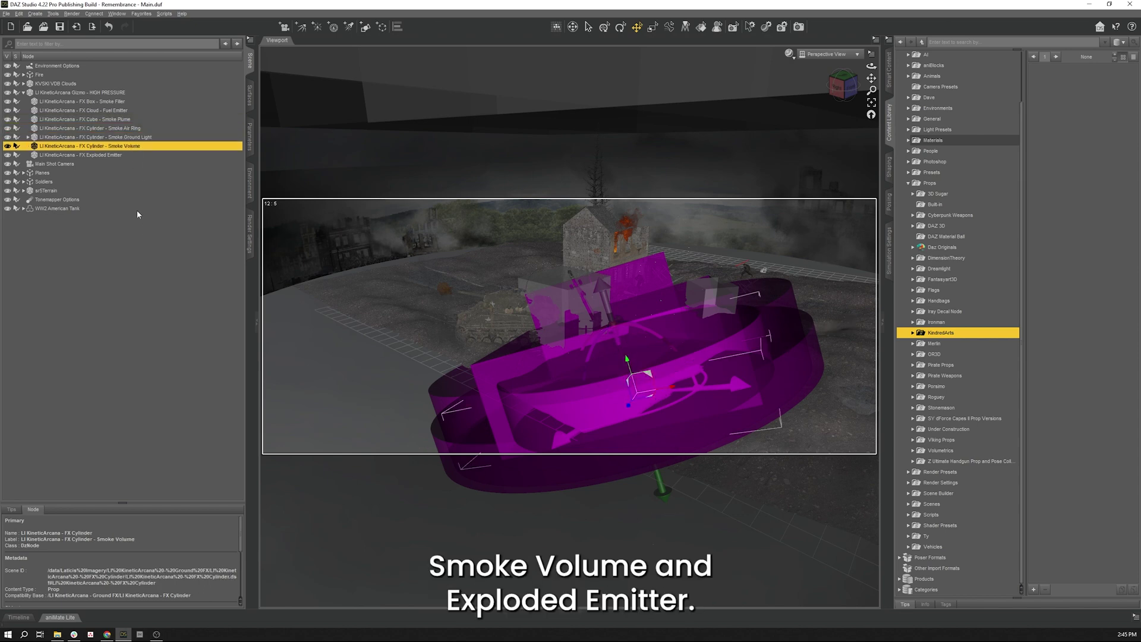
left_click(96, 156)
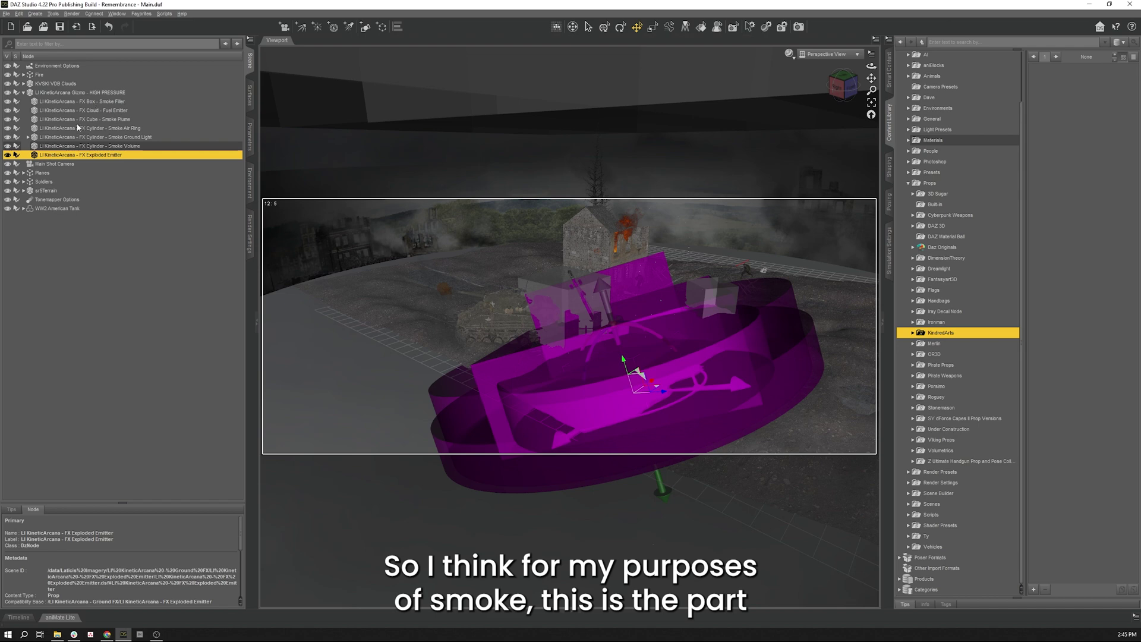
left_click(113, 121)
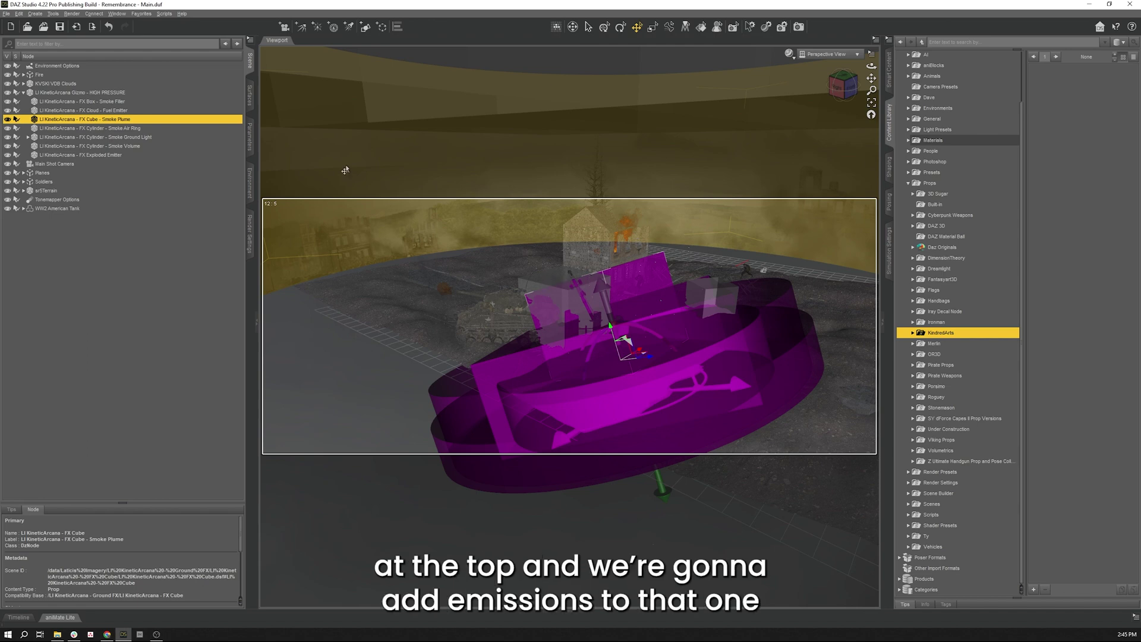
Step: Return to Main Shot Camera and enable Smoke Plume emission with Temperature Mult 20000
left_click(841, 56)
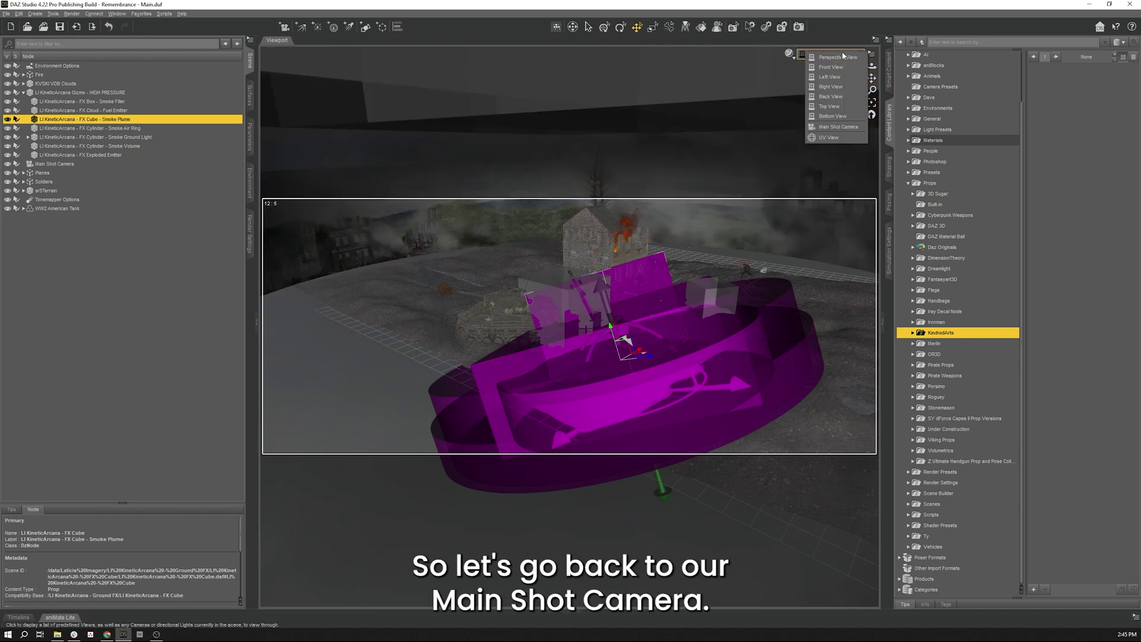
left_click(836, 128)
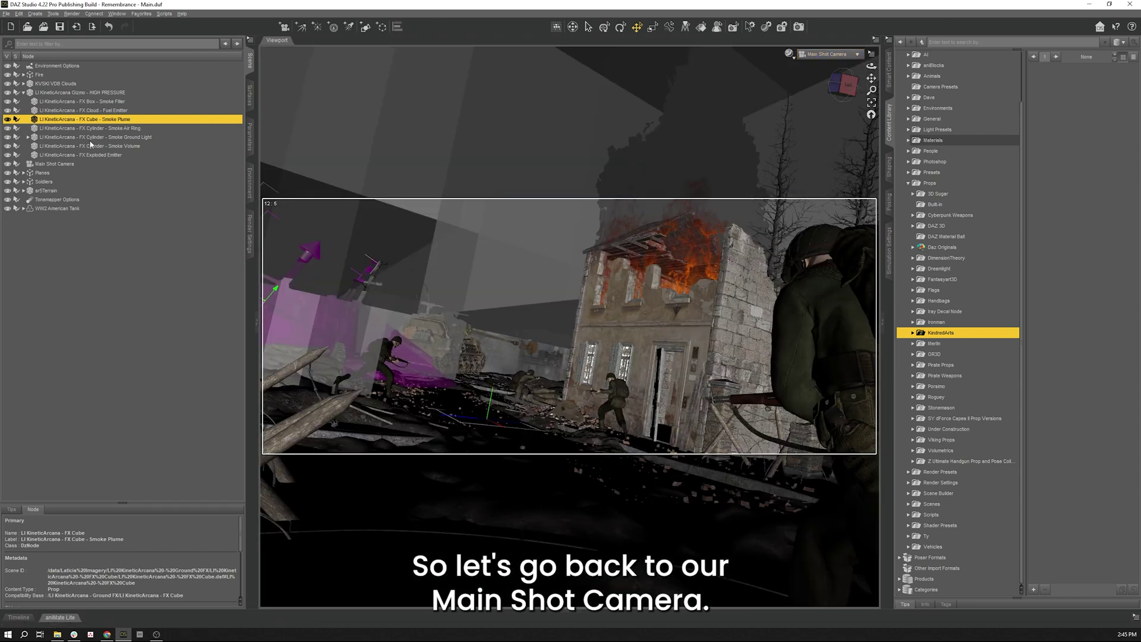
left_click(251, 96)
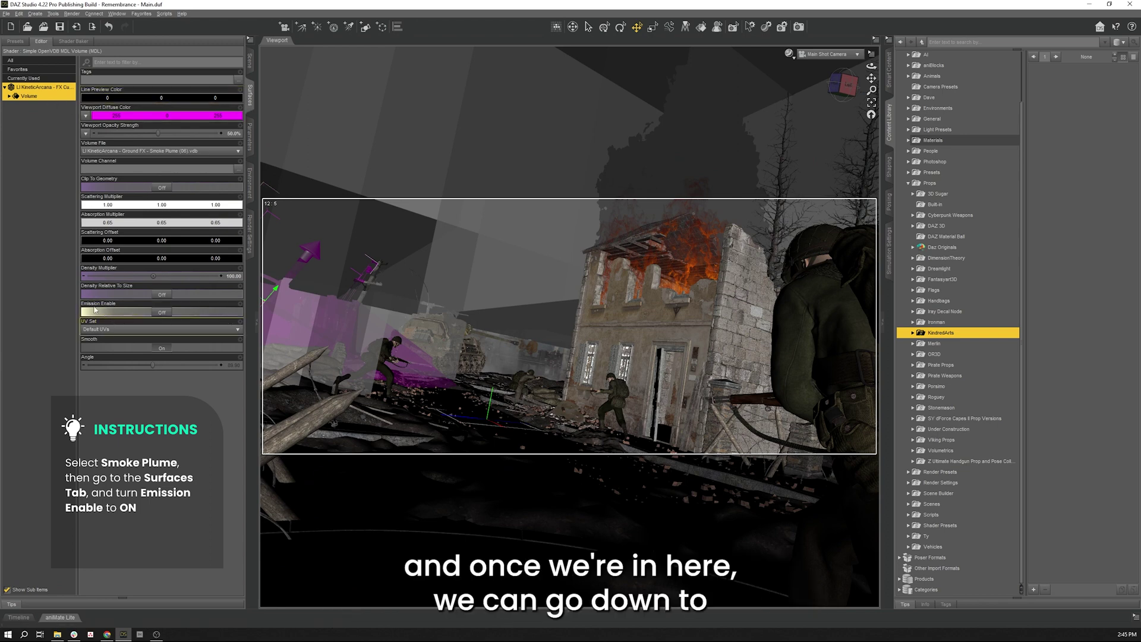
left_click(162, 315)
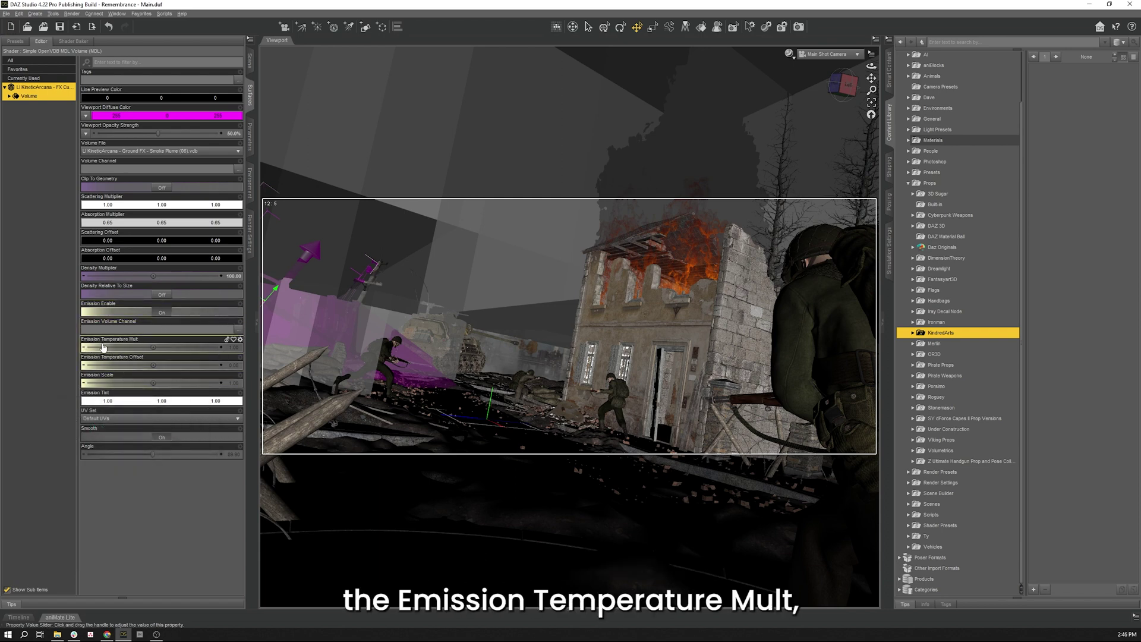
left_click(233, 348)
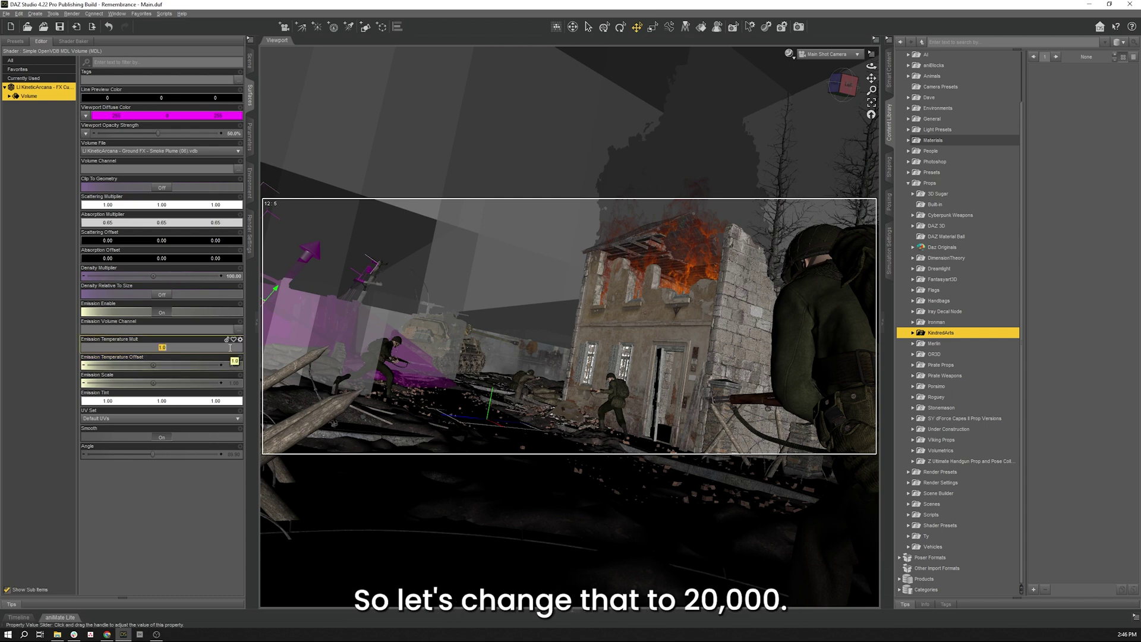
type("20000")
key("Return")
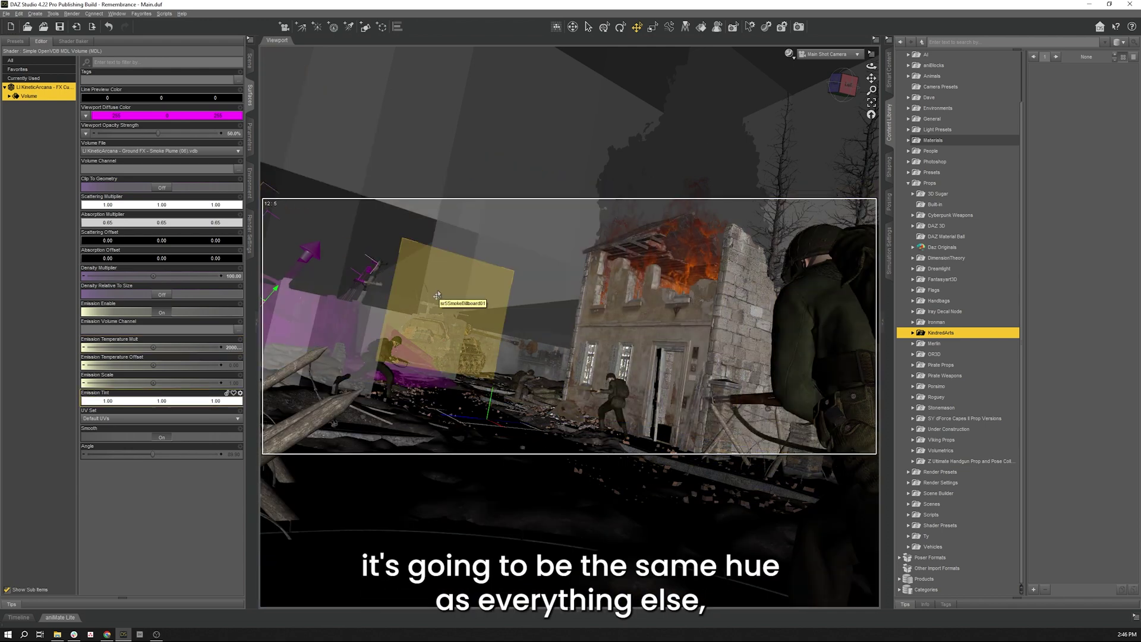
Step: Set the Smoke Plume's Emission Tint to orange (1.00, 0.22, 0.00)
left_click(172, 401)
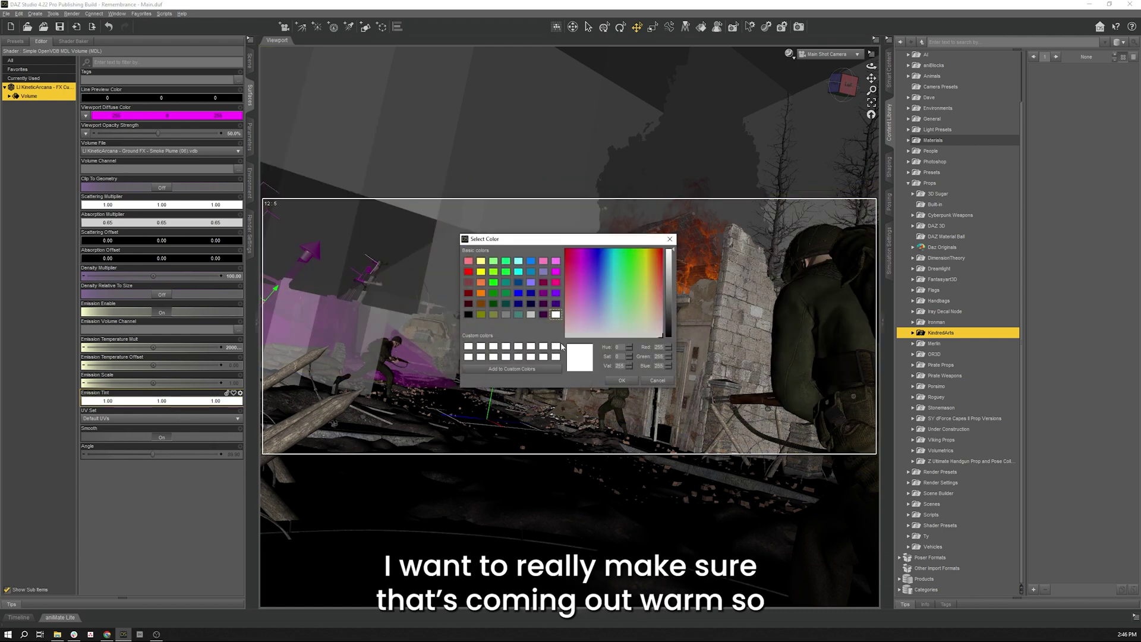
left_click(483, 293)
left_click(625, 382)
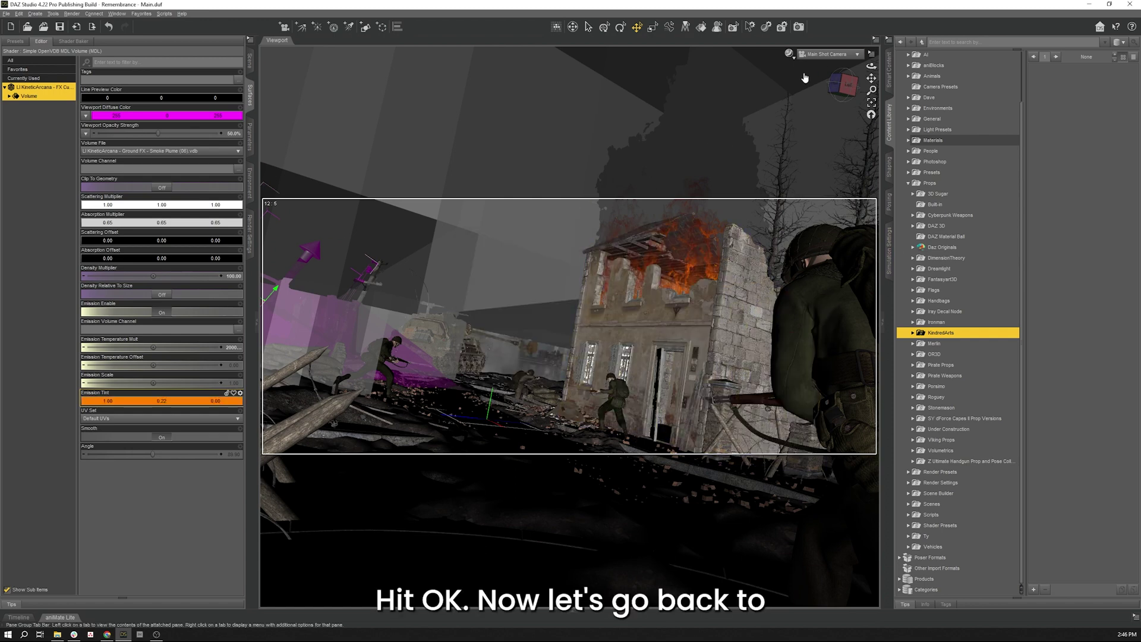
Step: Switch the viewport draw style to NVIDIA Iray for a live render of the main shot
left_click(789, 53)
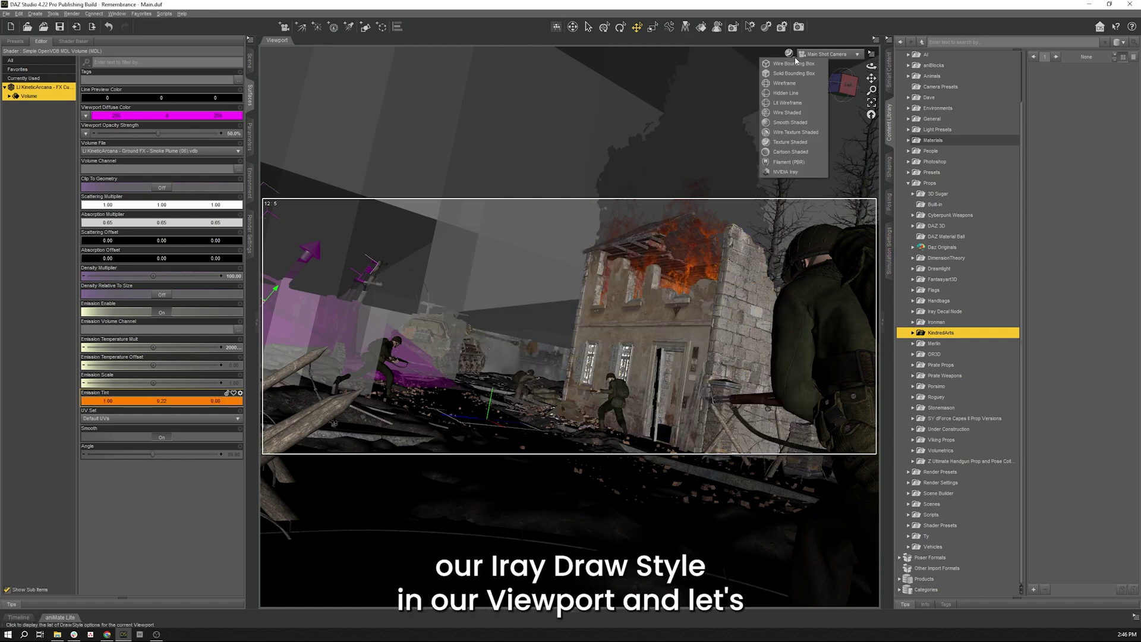
left_click(781, 173)
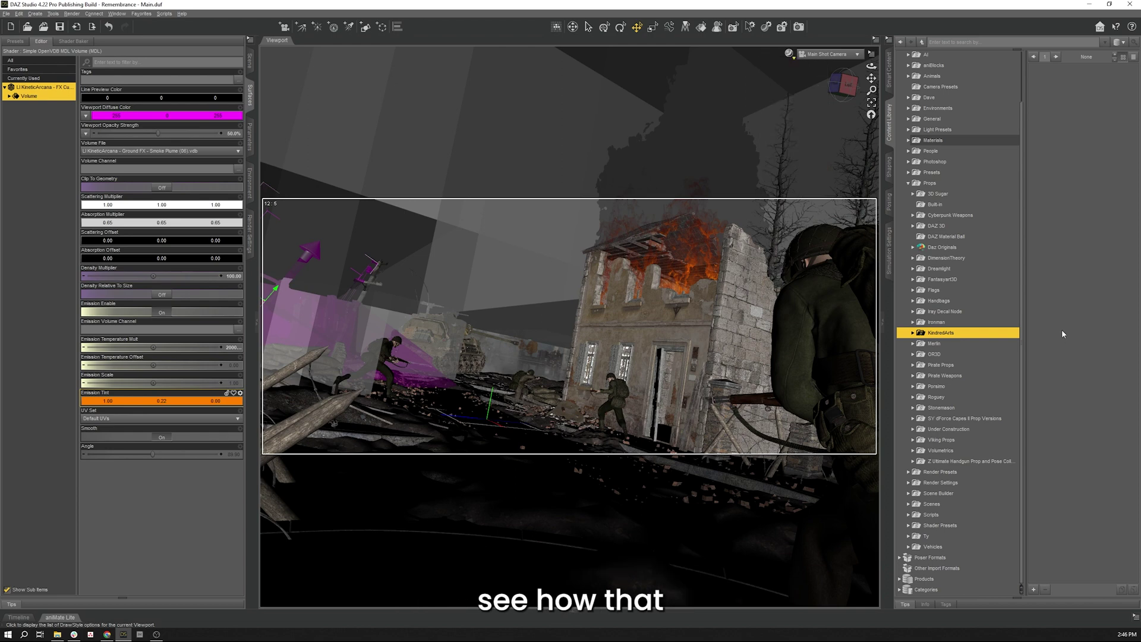